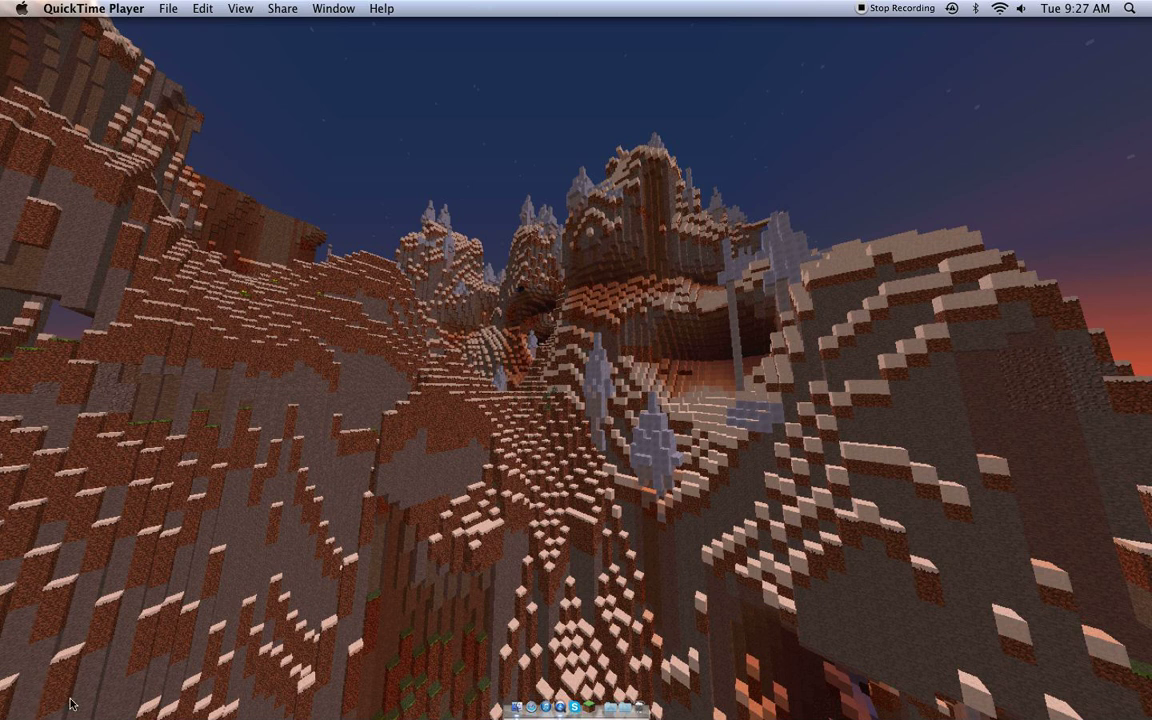
- Search Spotlight for '%appd', then dismiss the failed search
click(1130, 8)
click(1132, 33)
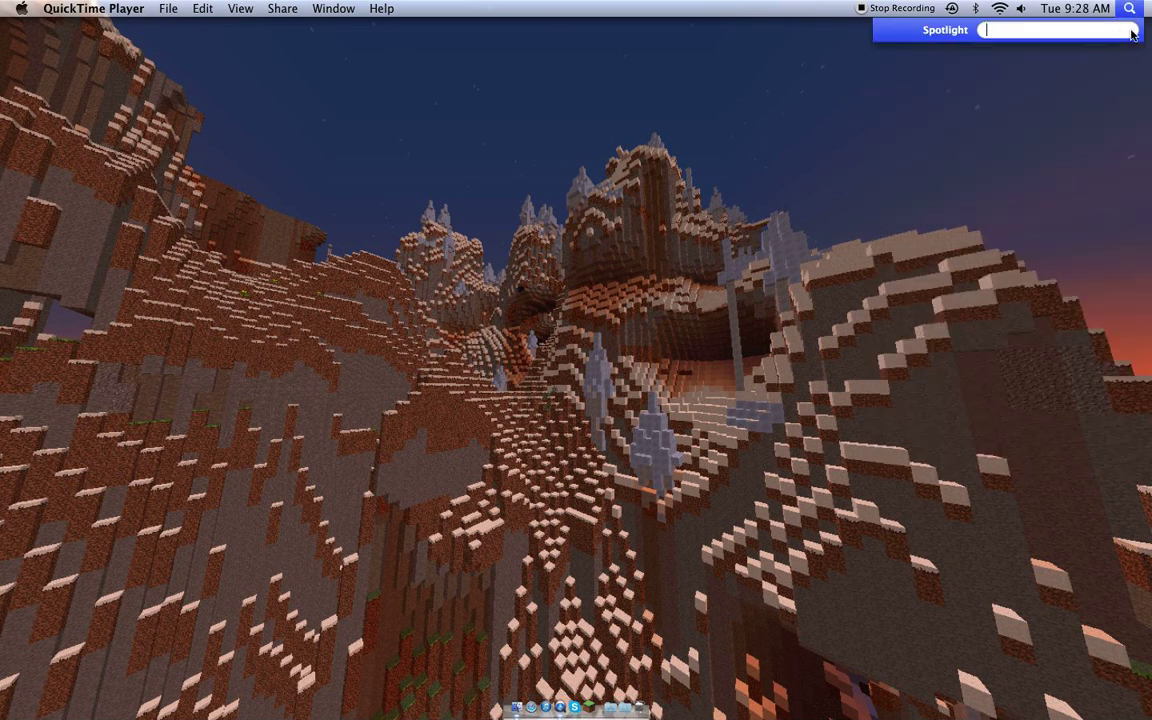
text(%appdata%)
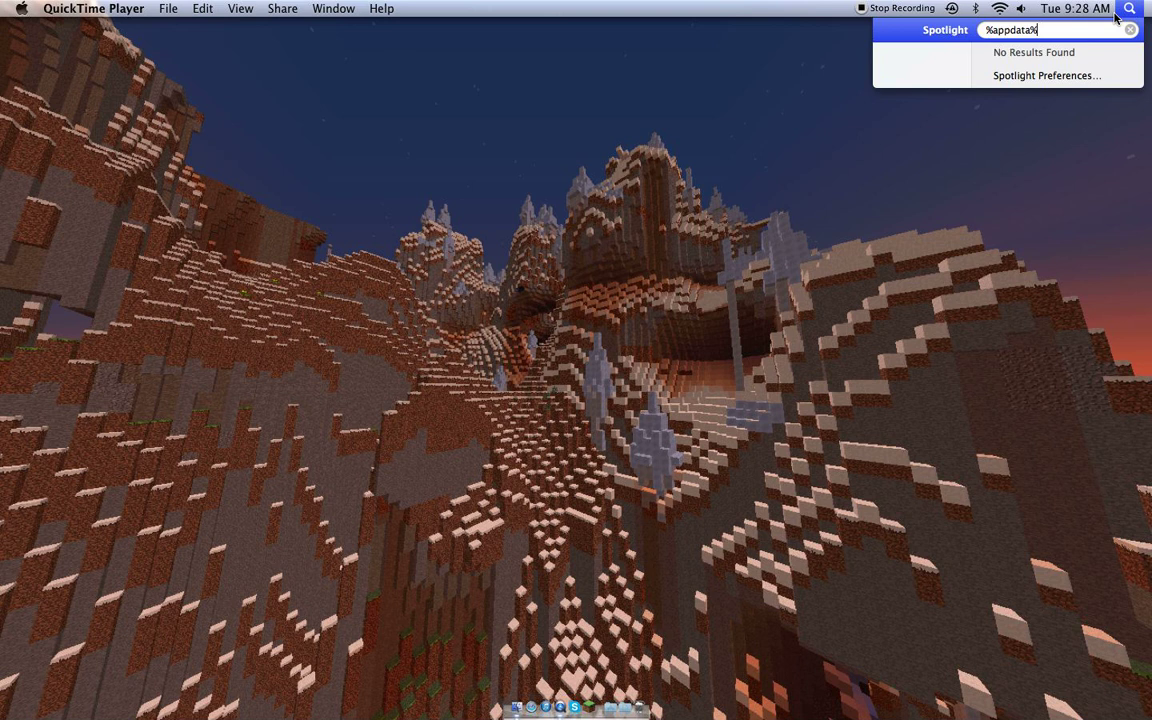
key(Escape)
key(Escape)
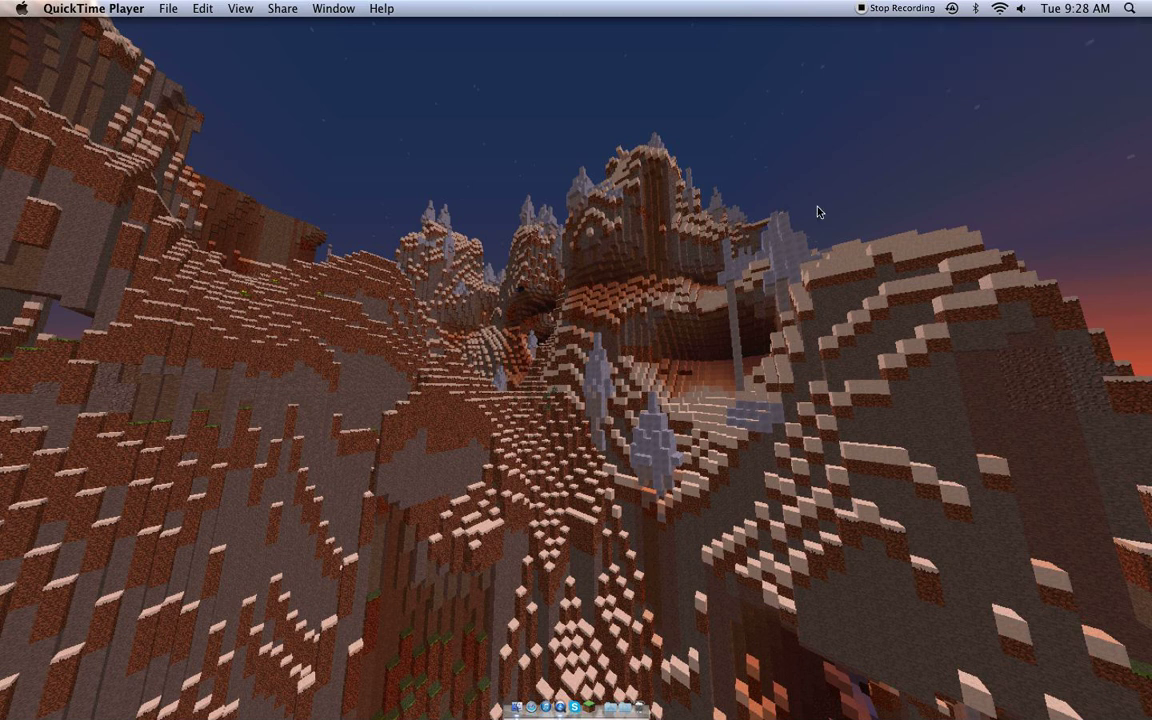
- Open a Finder window and enter ~/Library/Application Support/minecraft in Go to Folder
click(515, 707)
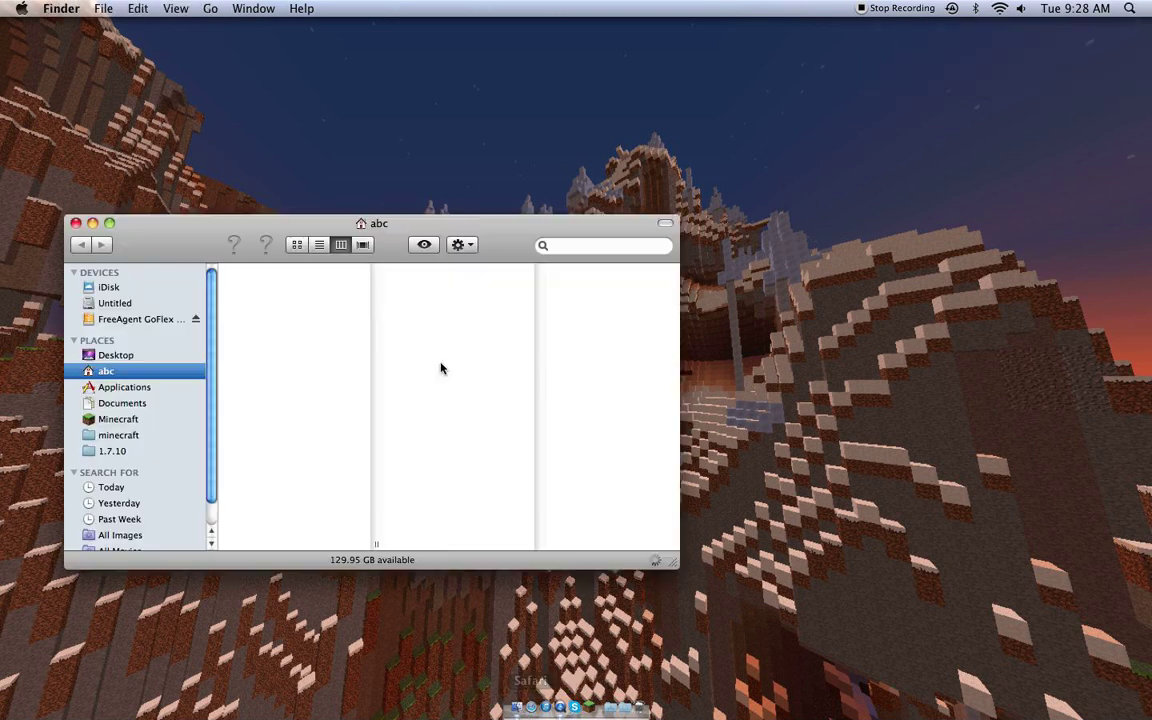
click(104, 9)
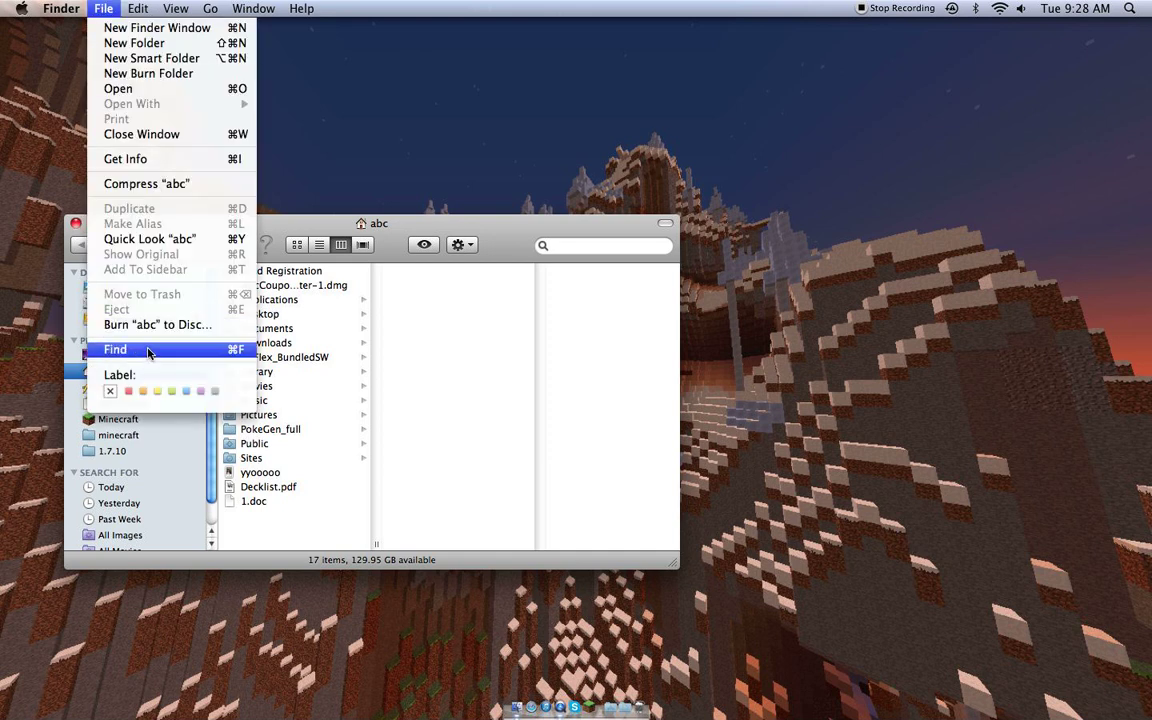
mouse_move(211, 9)
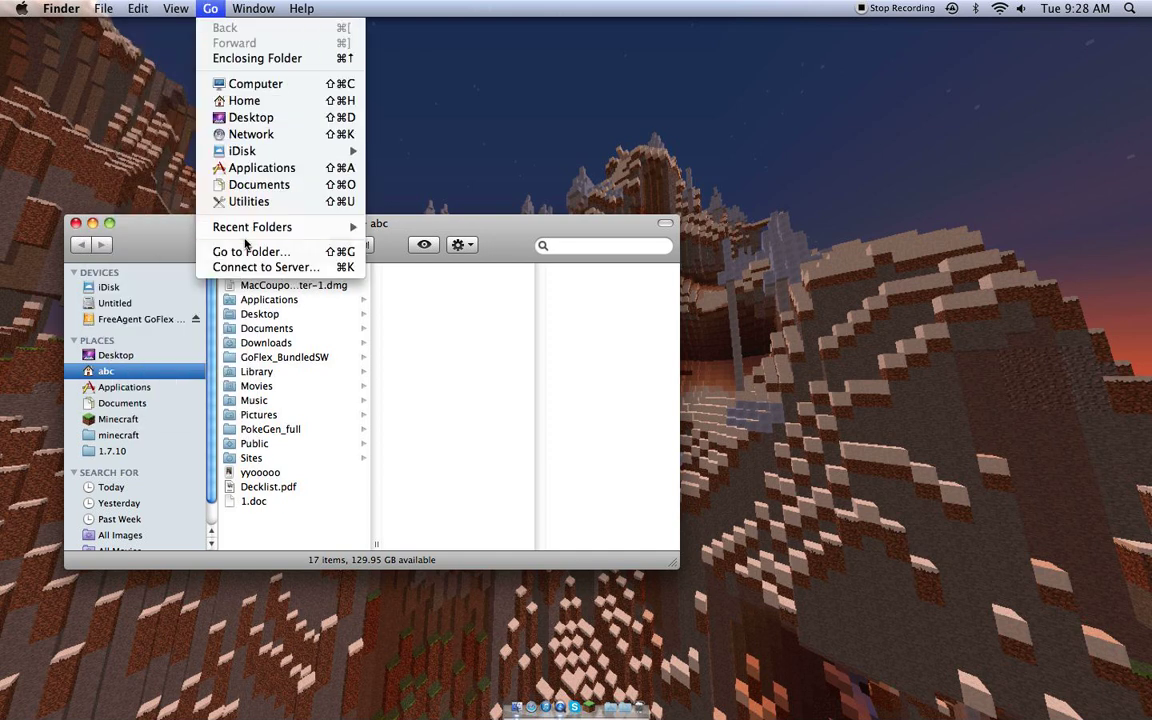
click(247, 251)
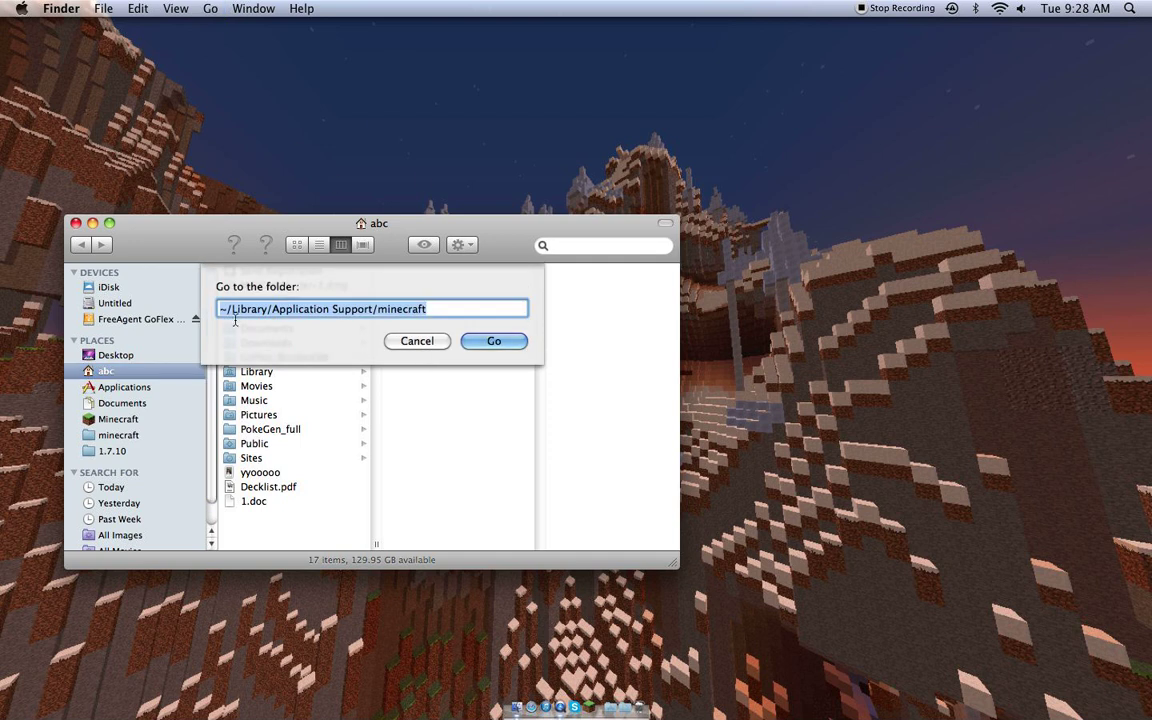
key(Right)
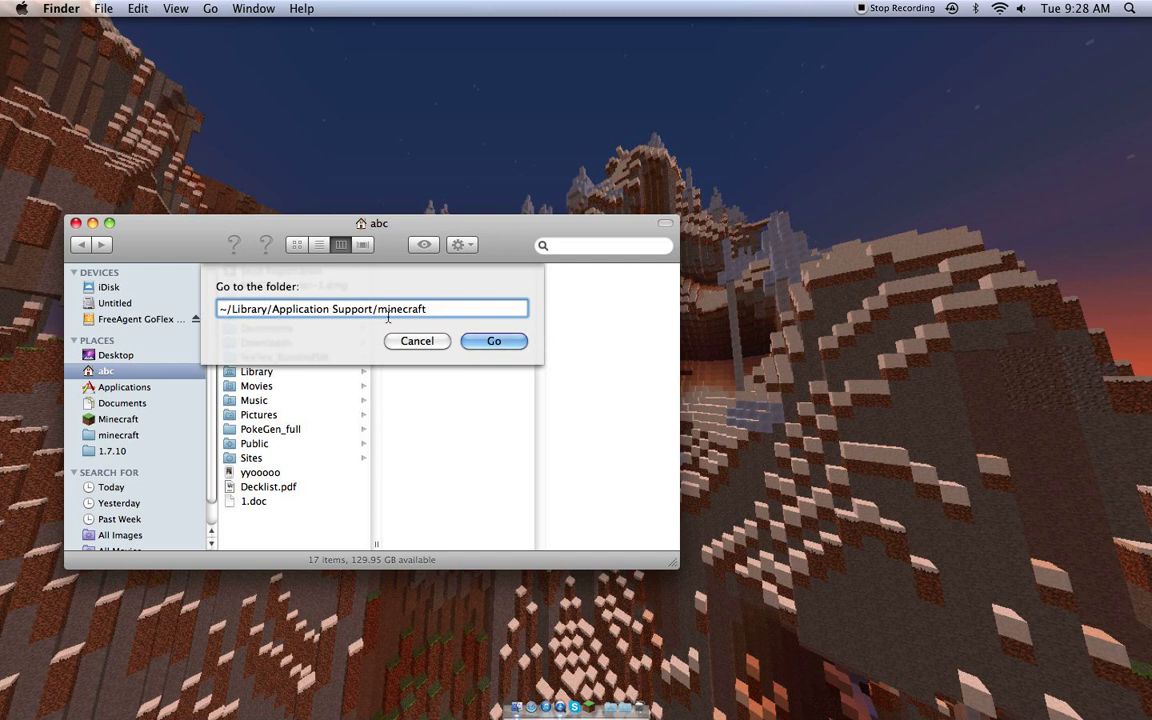
- Go to the minecraft folder and open versions, then its 1.8.1 folder
key(Return)
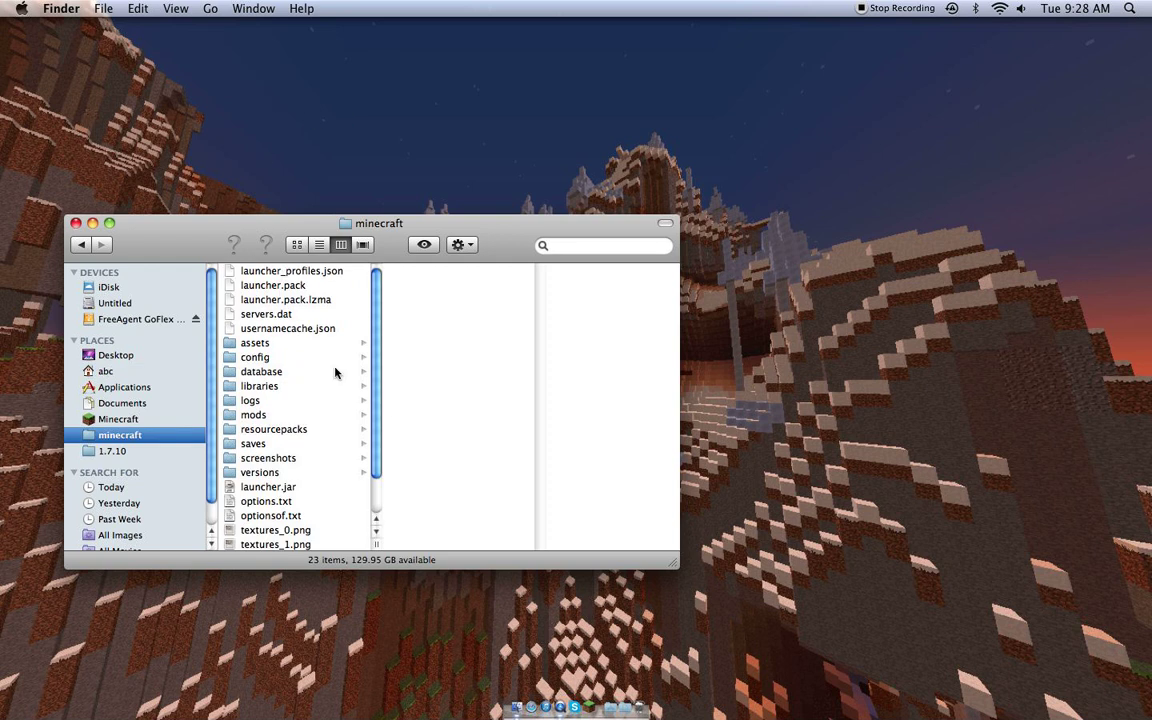
scroll(335, 372, down, 2)
scroll(268, 349, up, 2)
scroll(287, 350, down, 1)
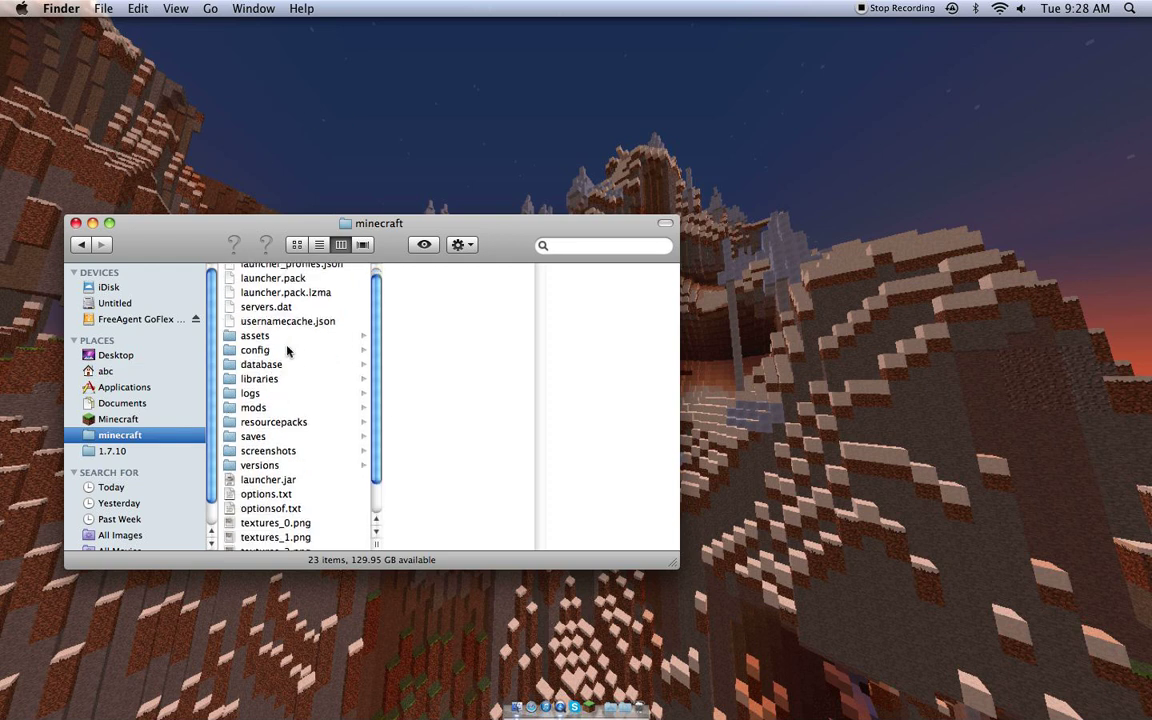
scroll(287, 350, down, 1)
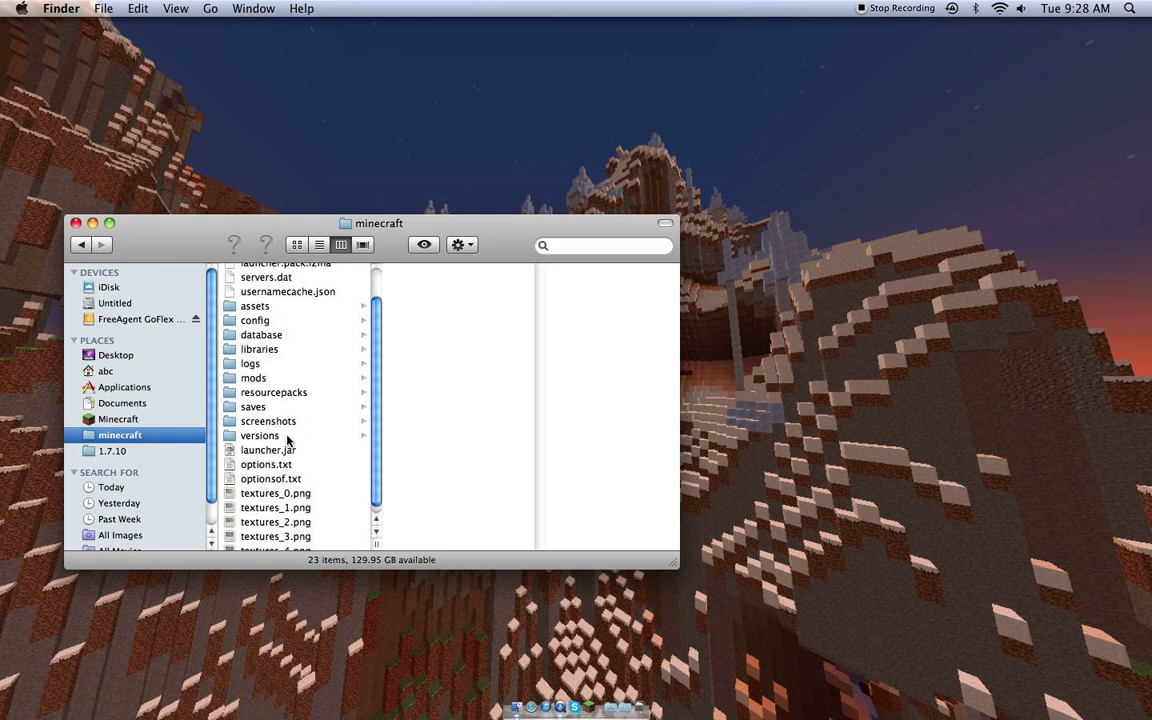
click(262, 436)
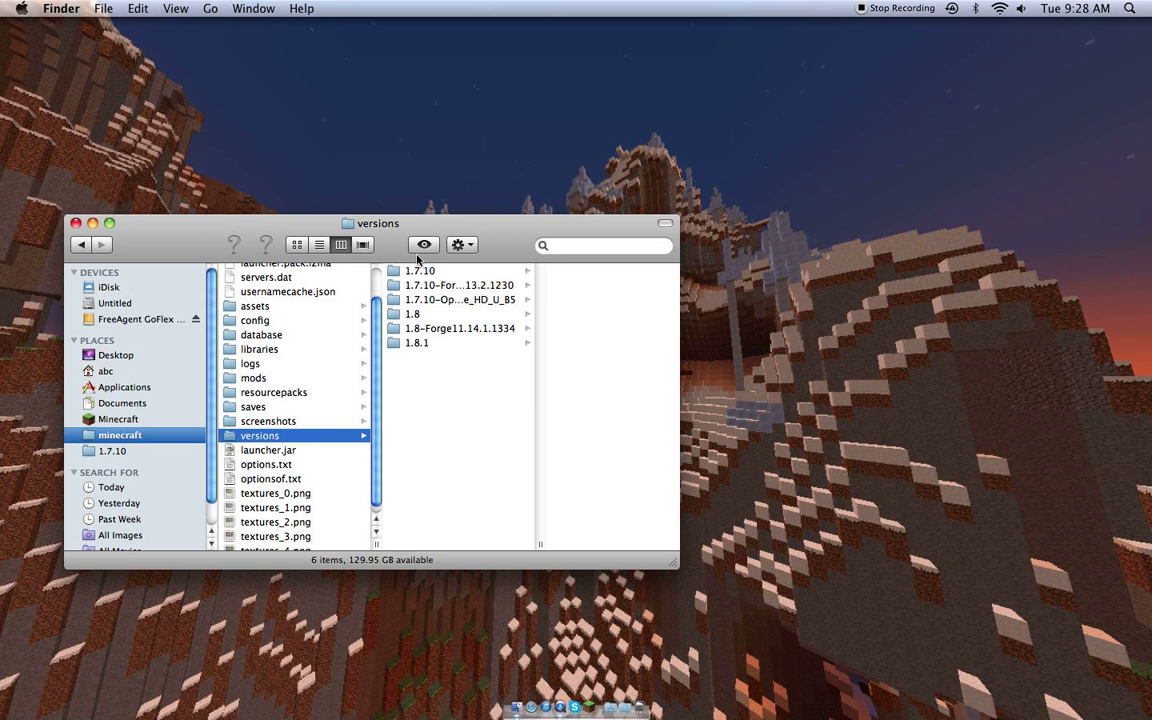
click(463, 342)
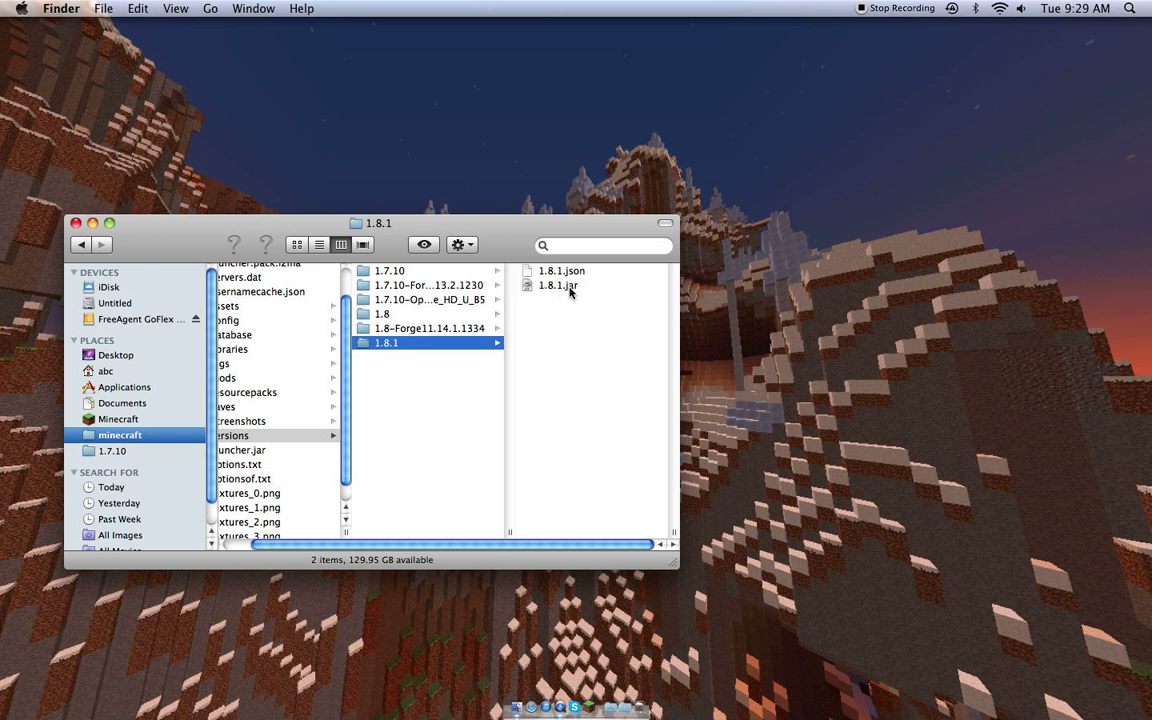
- Extract 1.8.1.jar with Archive Utility from the Open With menu
click(560, 286)
right_click(397, 285)
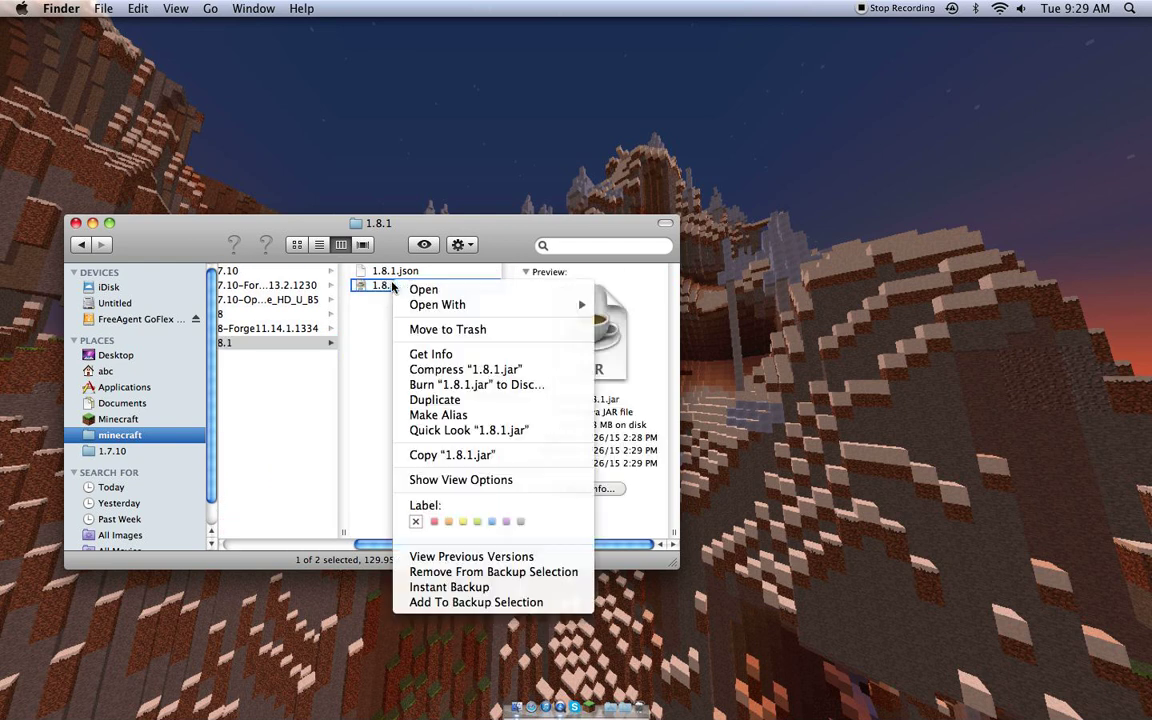
mouse_move(474, 304)
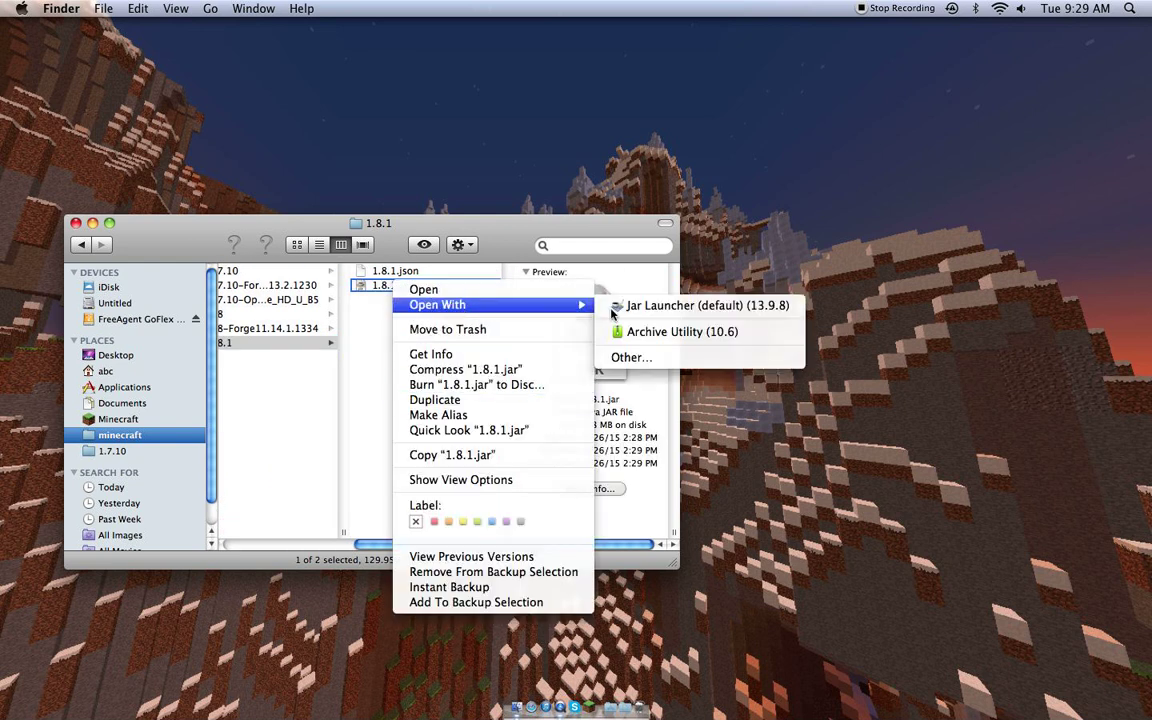
click(676, 333)
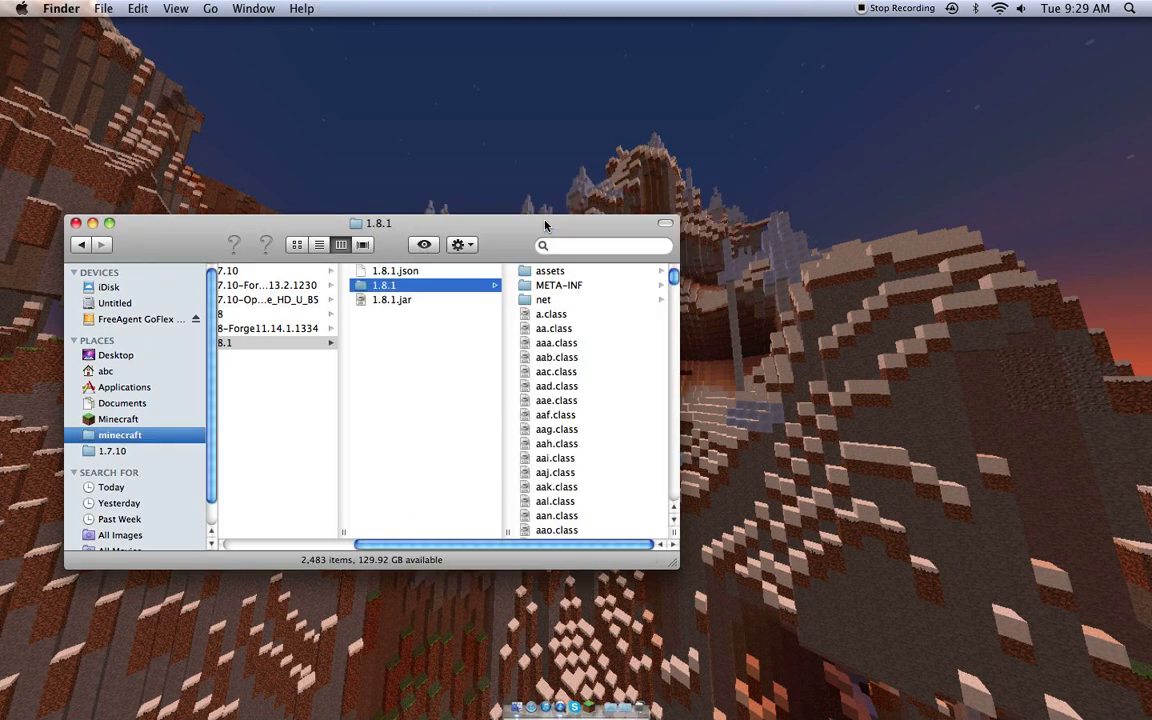
- Sort the extracted 1.8.1 folder's files by Kind
scroll(597, 380, down, 5)
scroll(597, 378, up, 5)
scroll(589, 290, down, 5)
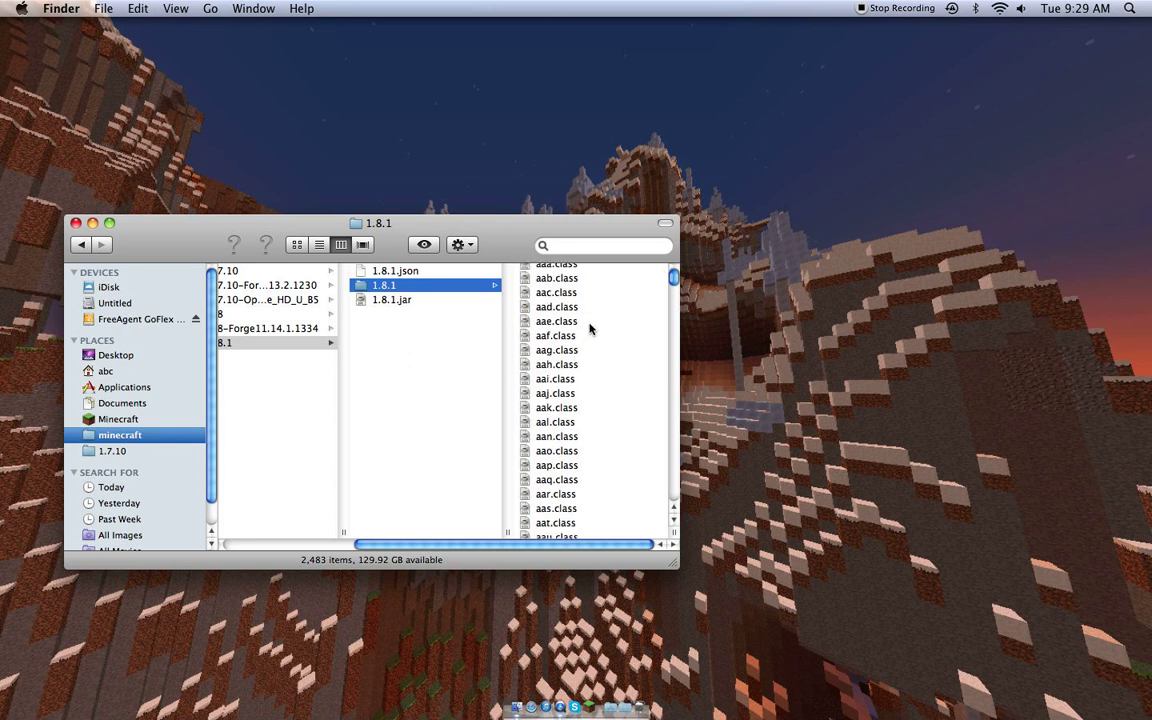
scroll(588, 327, up, 5)
click(461, 244)
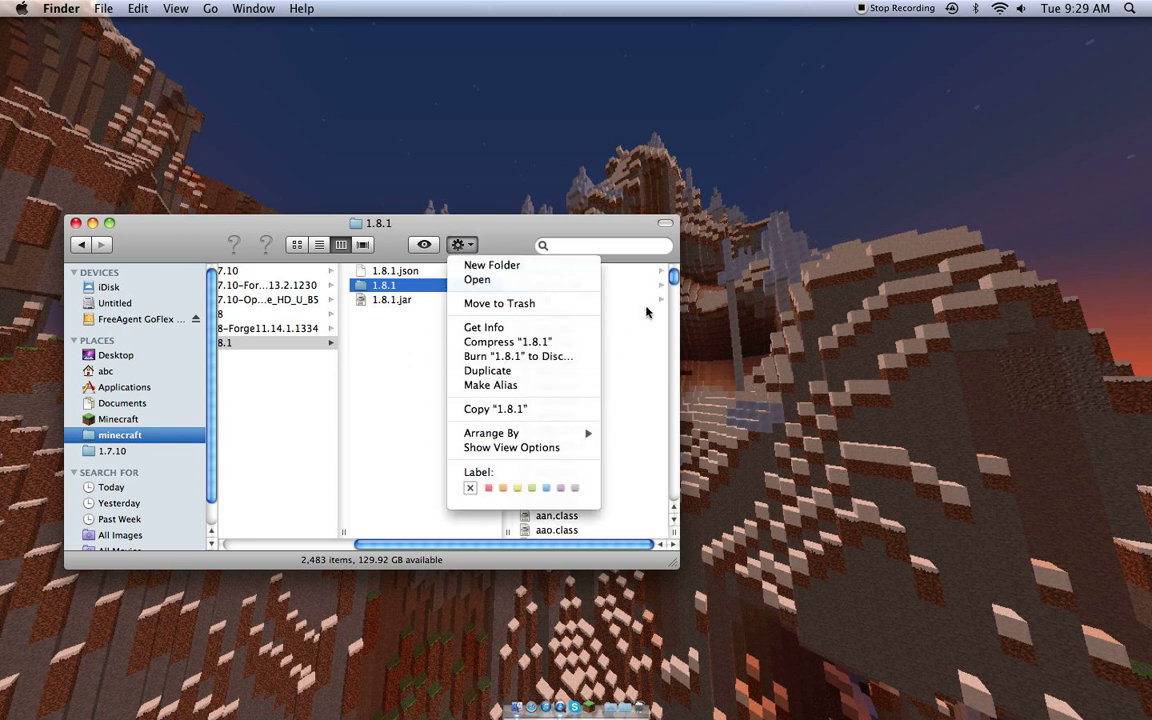
click(671, 283)
click(461, 244)
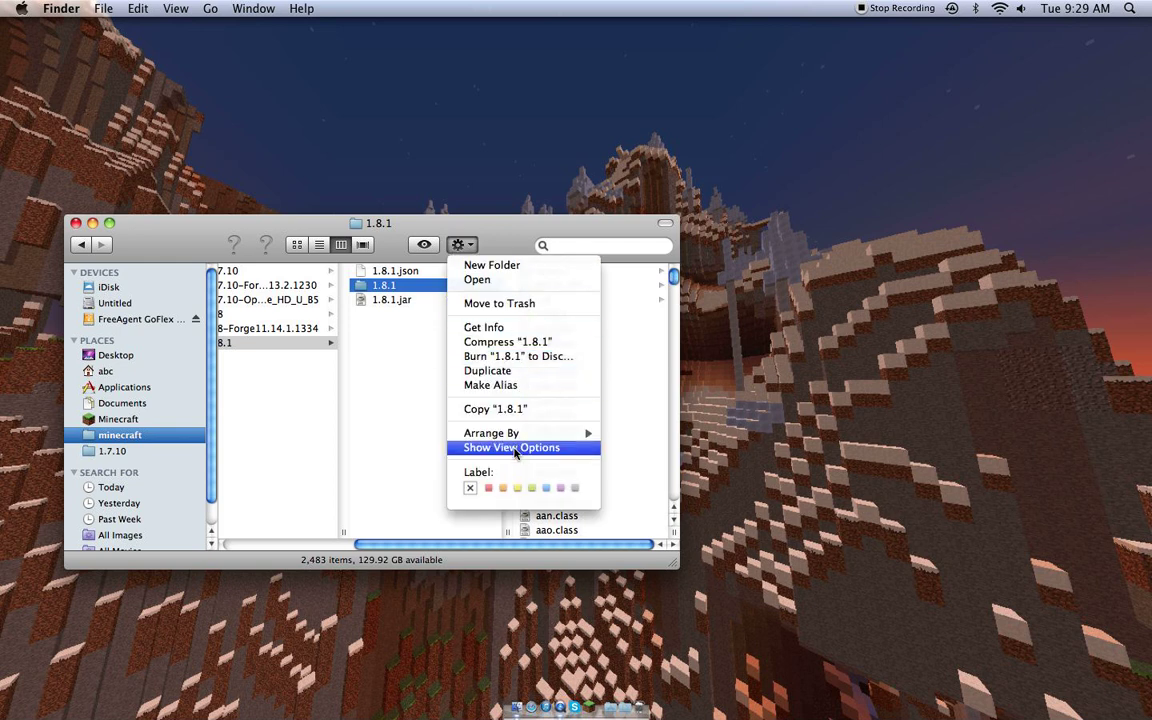
mouse_move(530, 433)
click(630, 491)
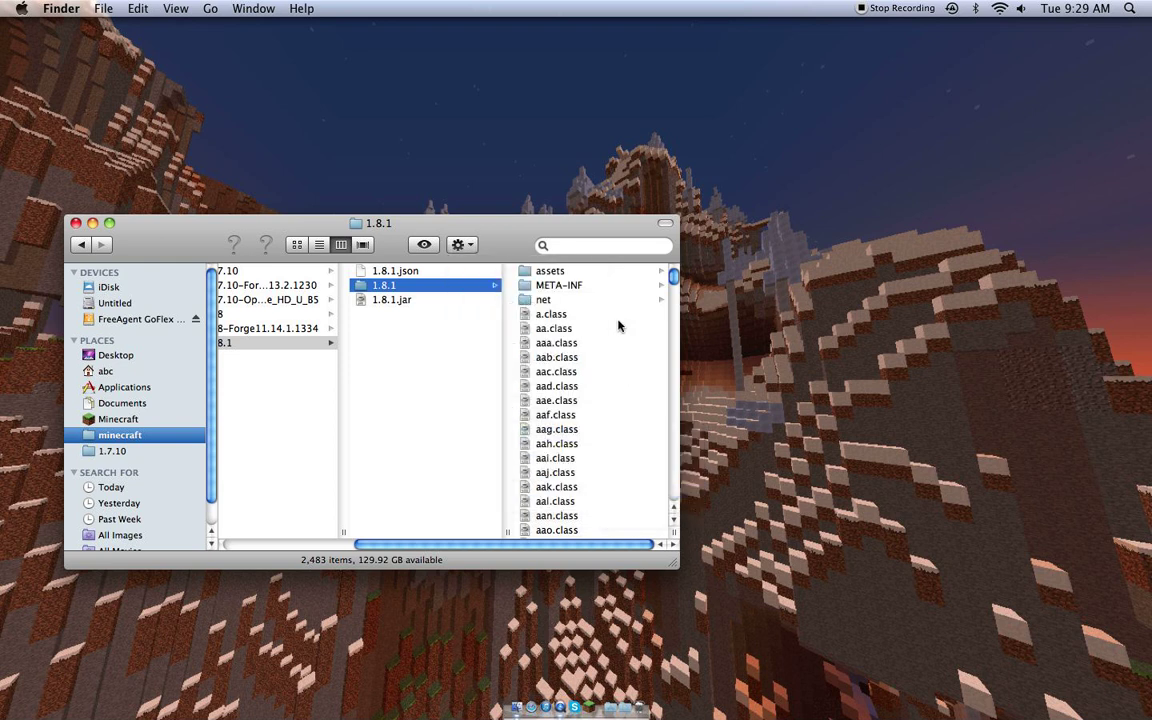
- Scroll the file list to its end, past zy.class to pack.png and log4j2.xml
scroll(594, 319, down, 3)
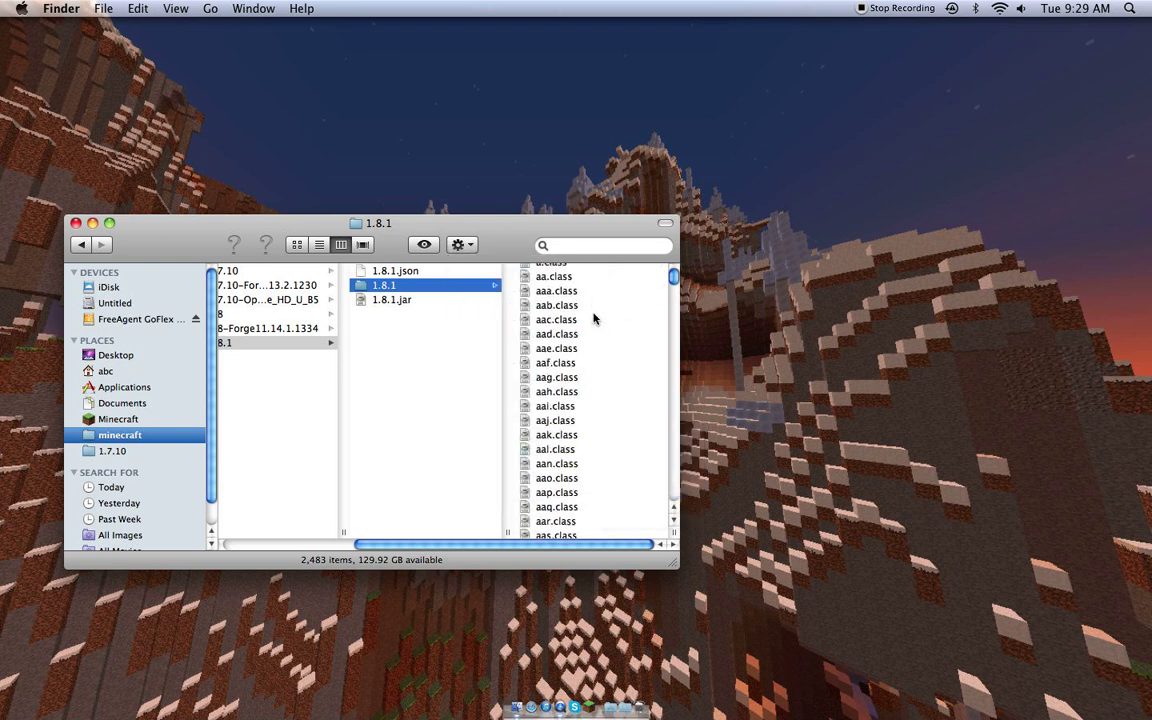
scroll(591, 319, up, 3)
drag(675, 285, 677, 510)
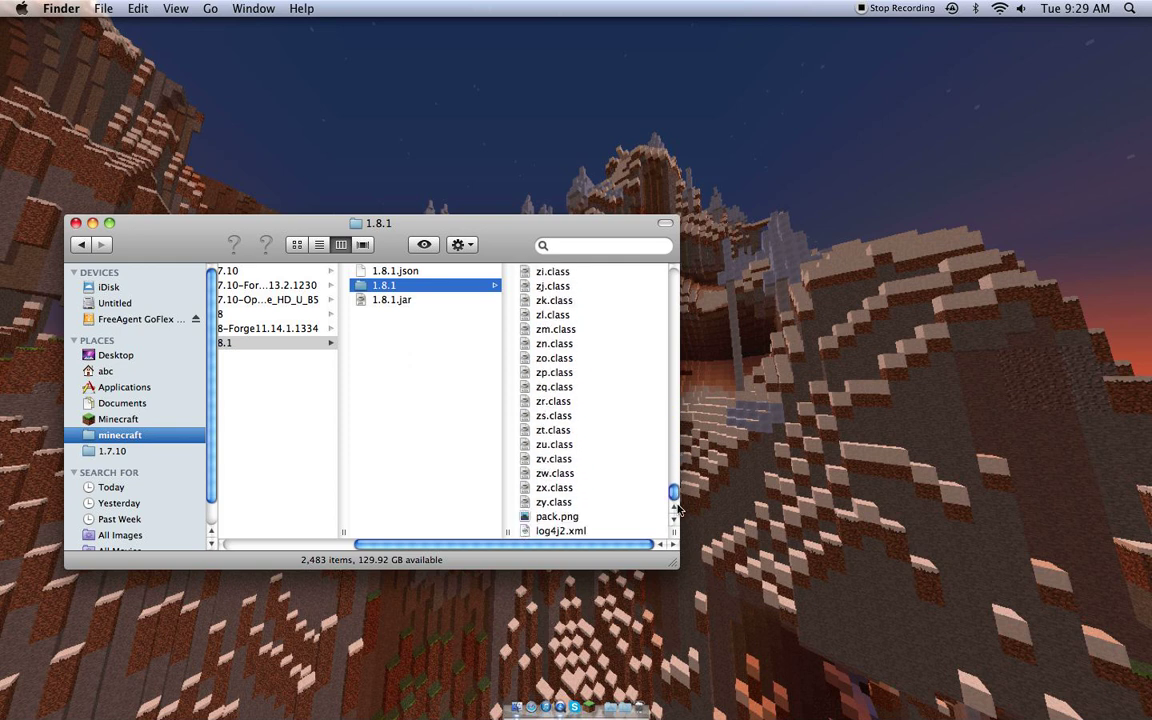
- Select the 2478 class files from the bottom up and move them to the Trash
drag(518, 508, 540, 316)
right_click(540, 316)
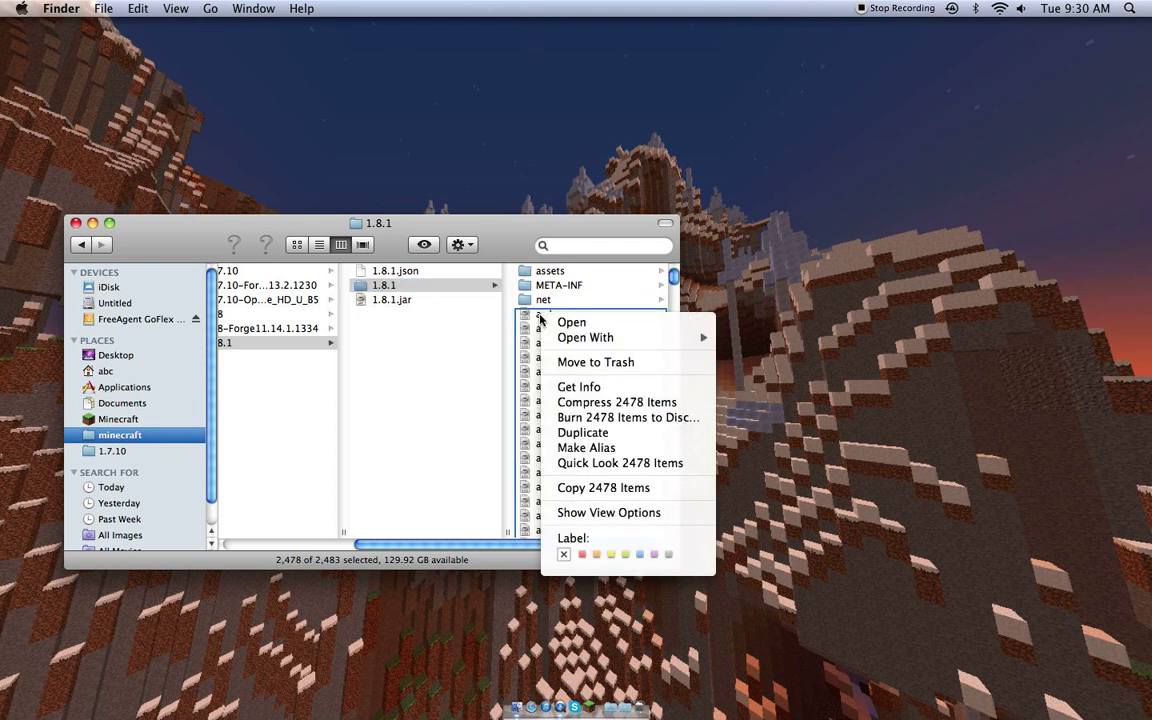
click(591, 362)
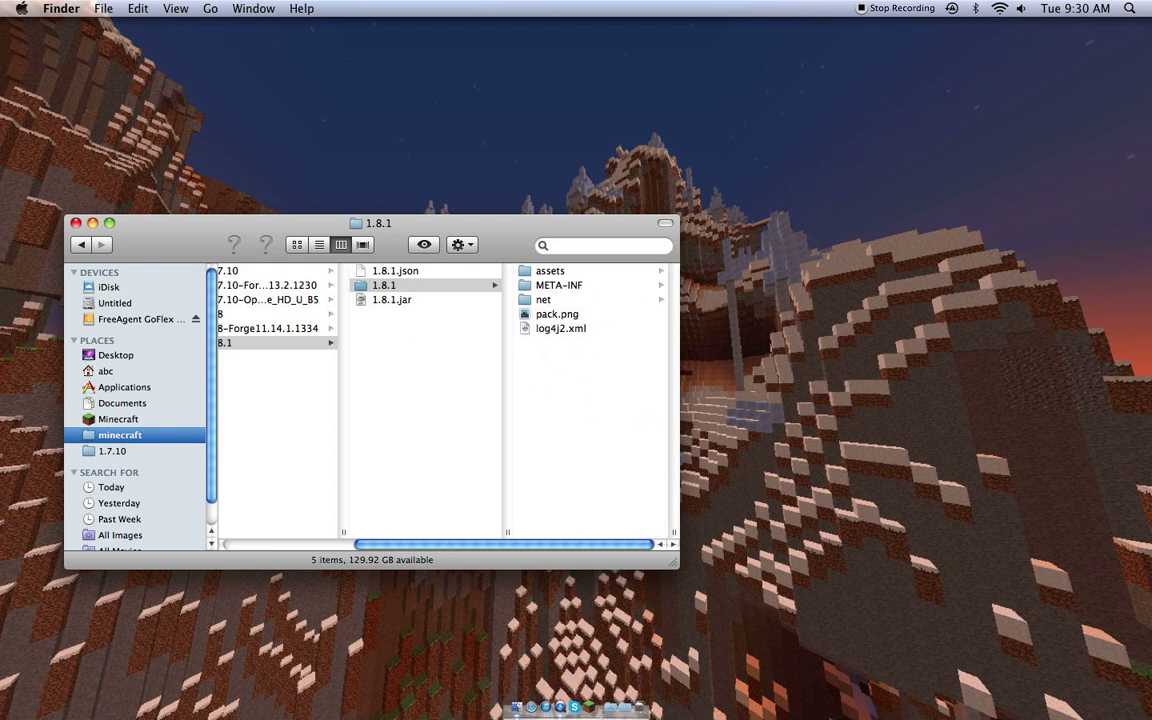
- Empty the Trash to permanently erase the class files
click(638, 707)
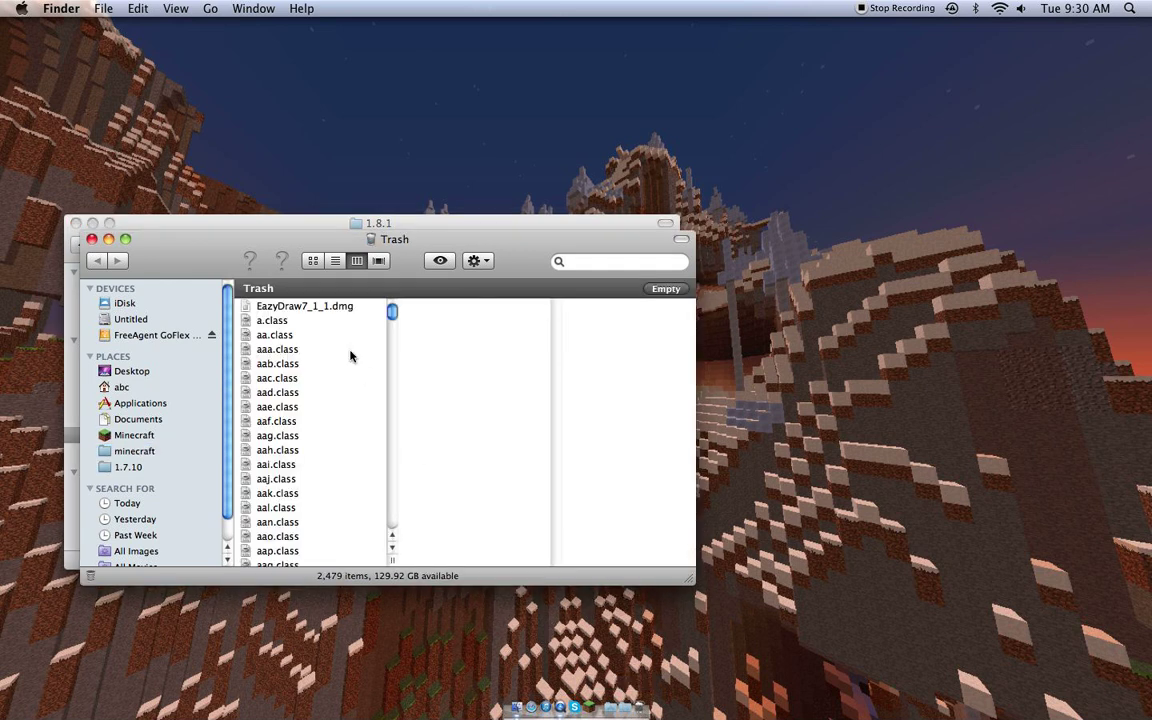
click(666, 288)
click(679, 252)
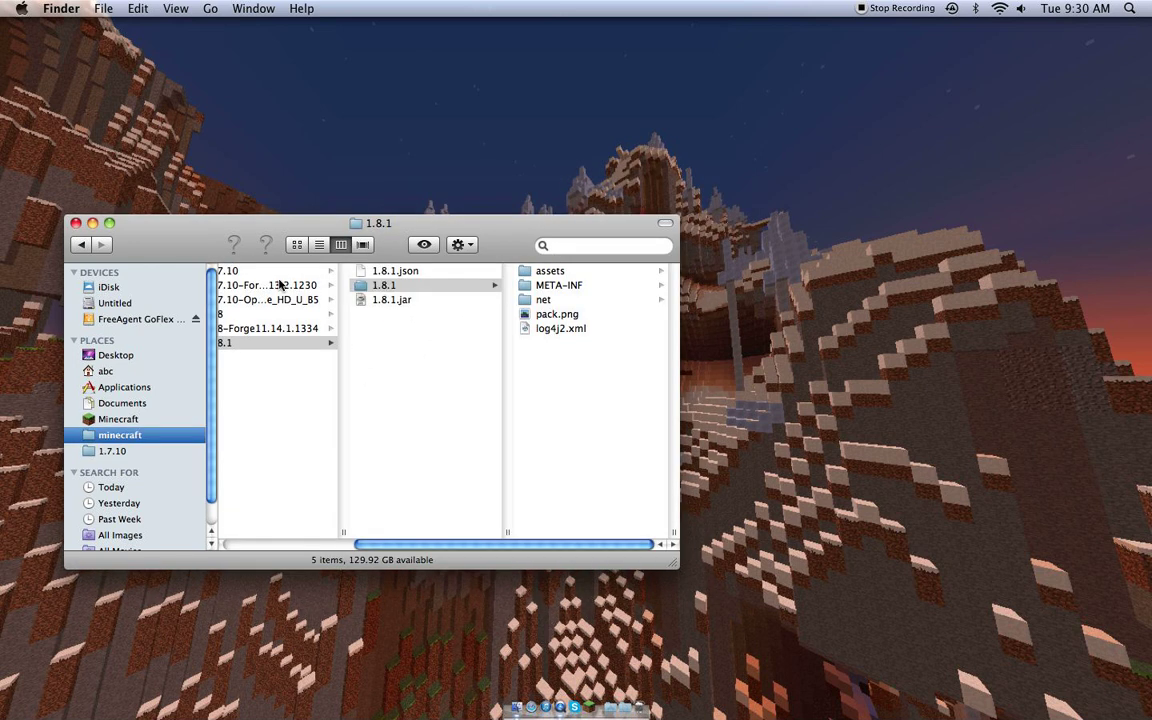
drag(538, 256, 596, 229)
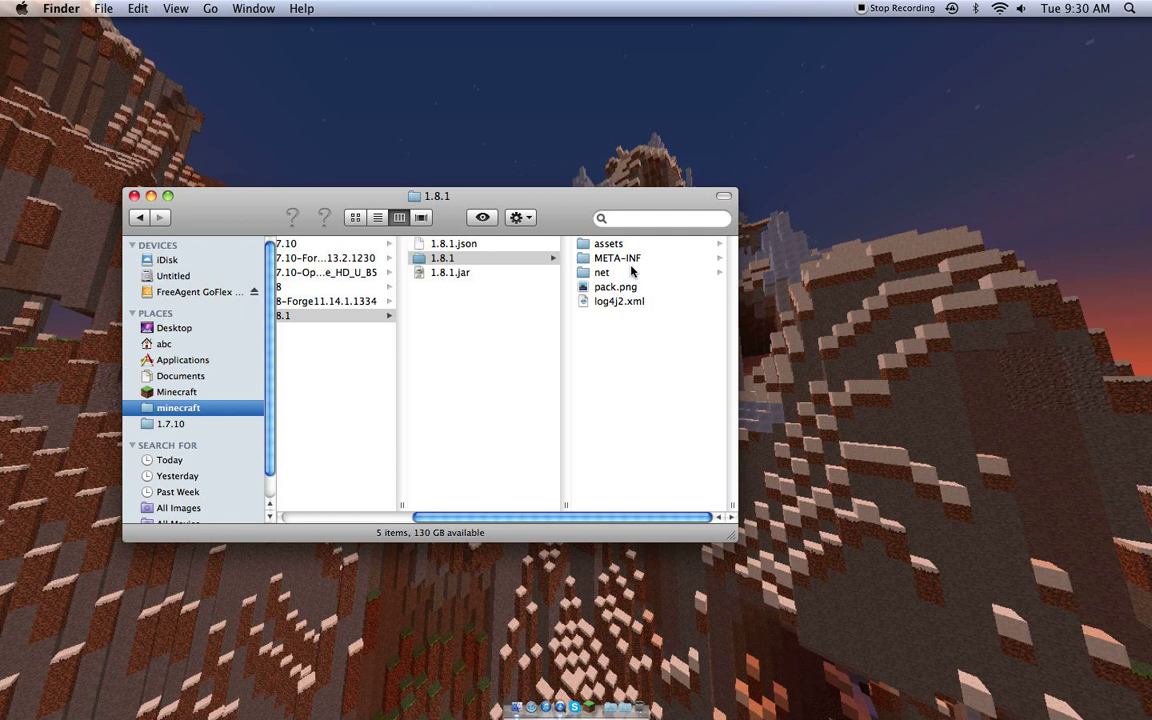
- Open assets > minecraft > textures > blocks in column view
click(607, 243)
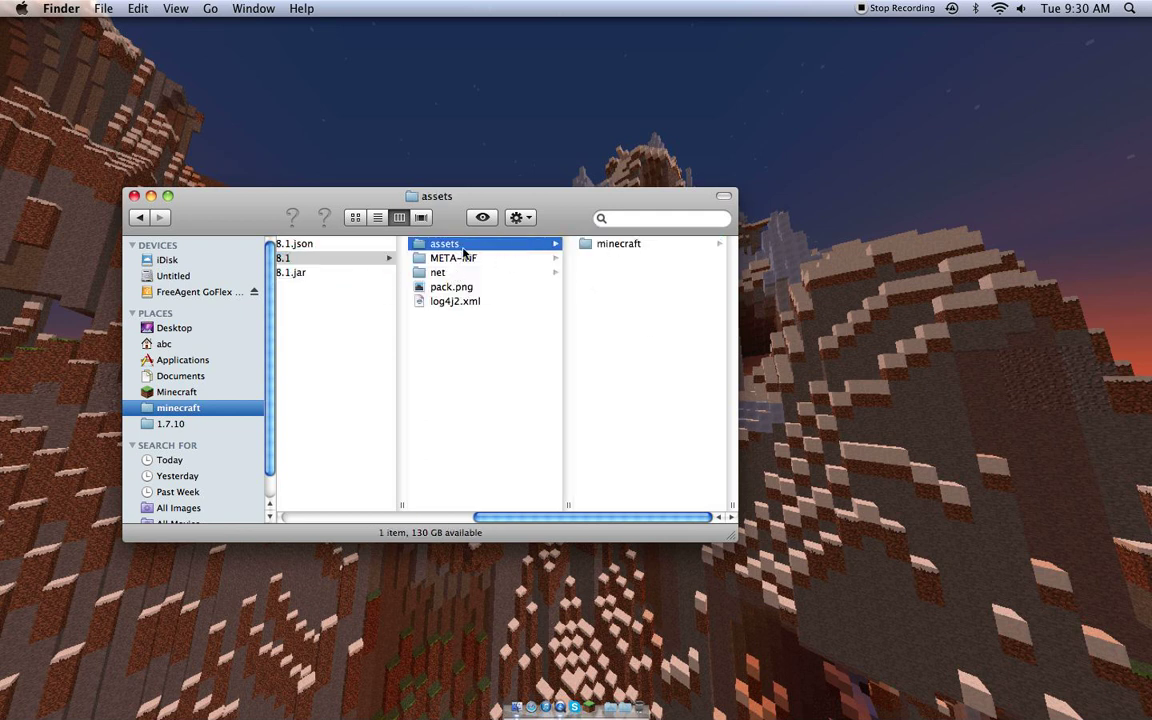
click(590, 247)
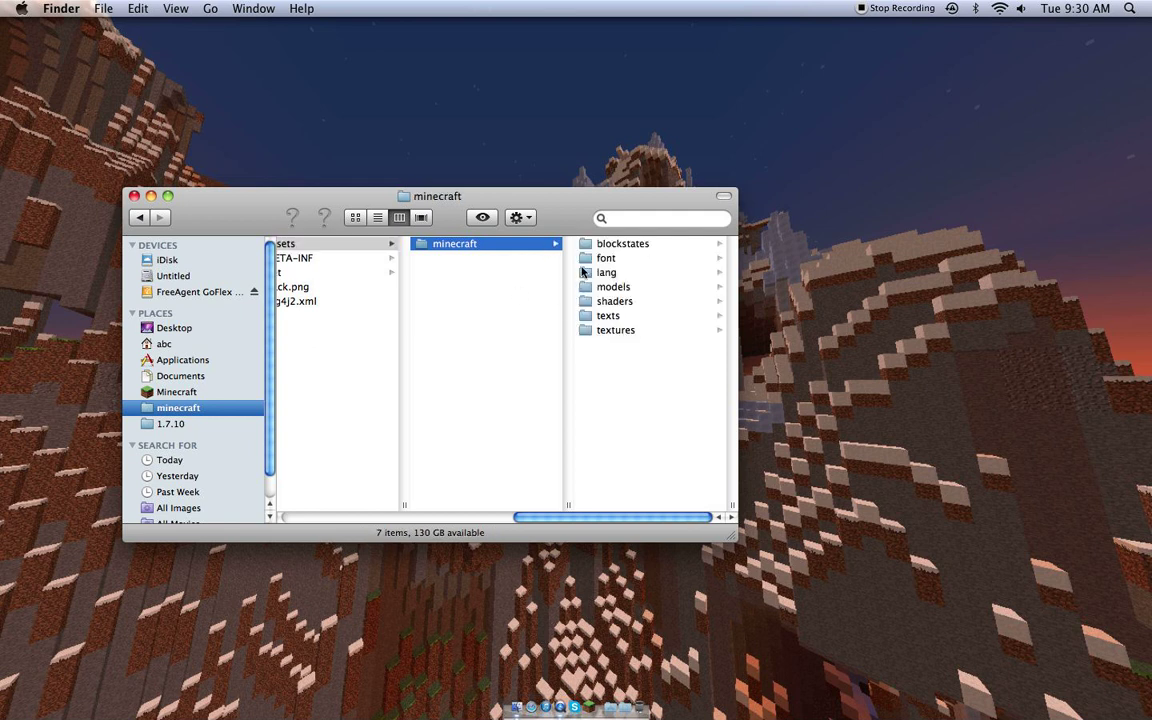
click(629, 331)
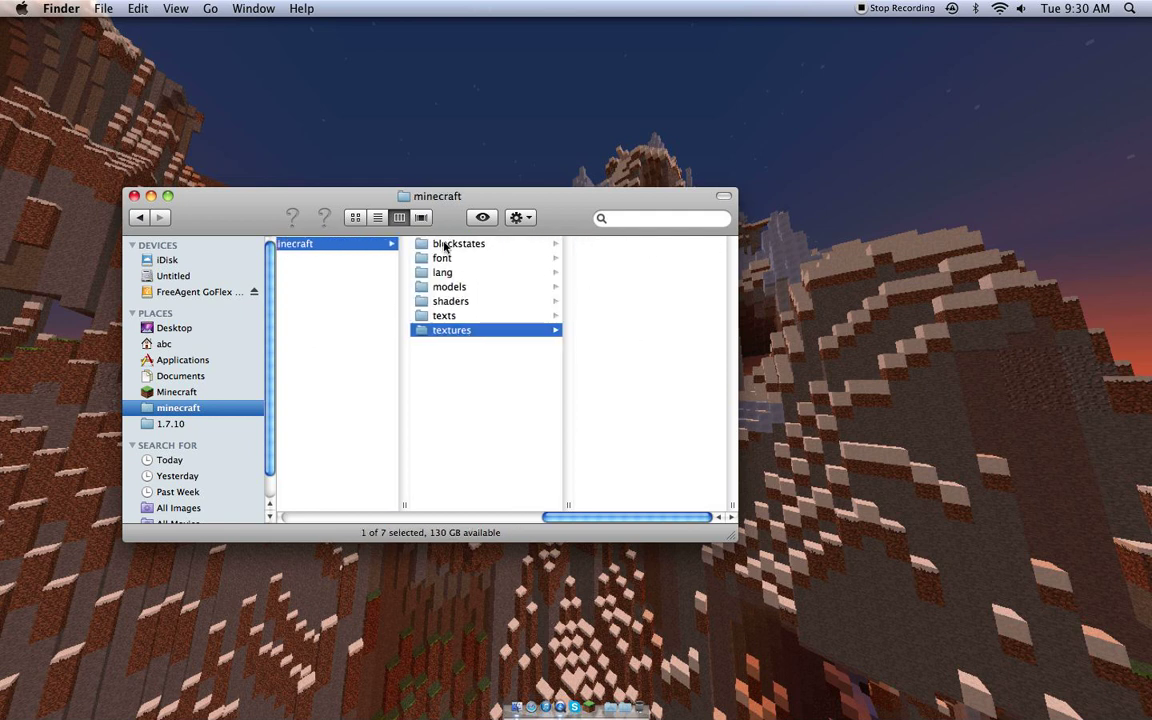
click(614, 245)
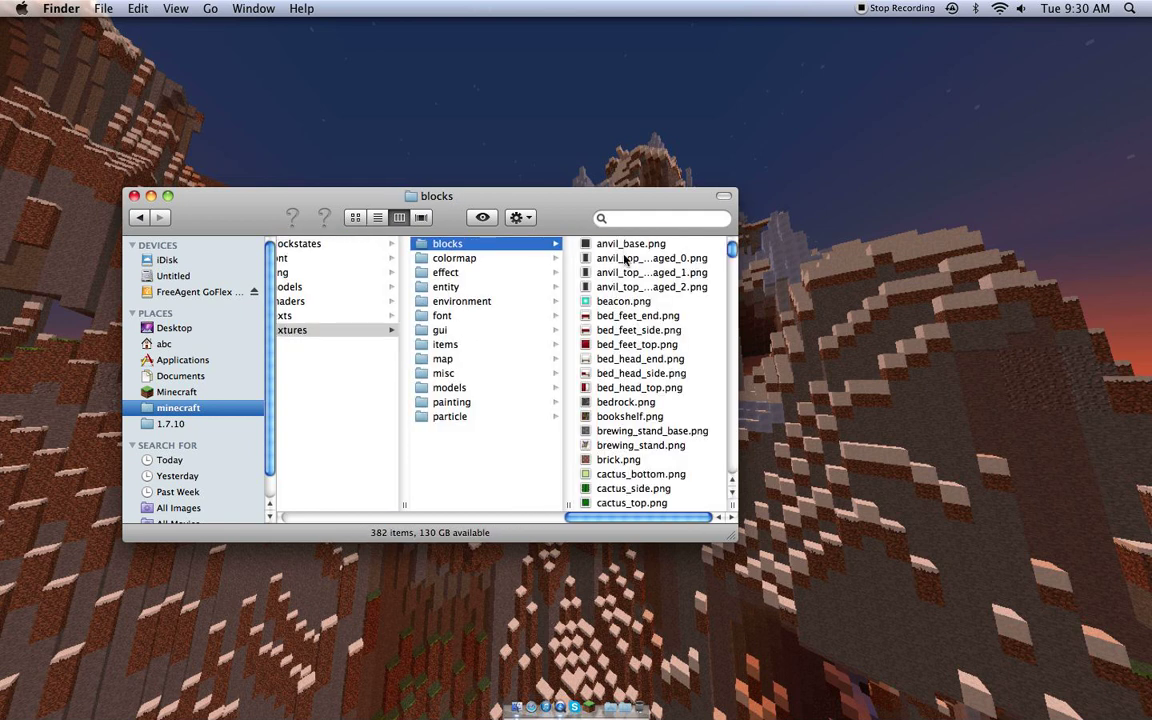
- Preview anvil_base.png, close it, and scroll through the block textures
double_click(626, 247)
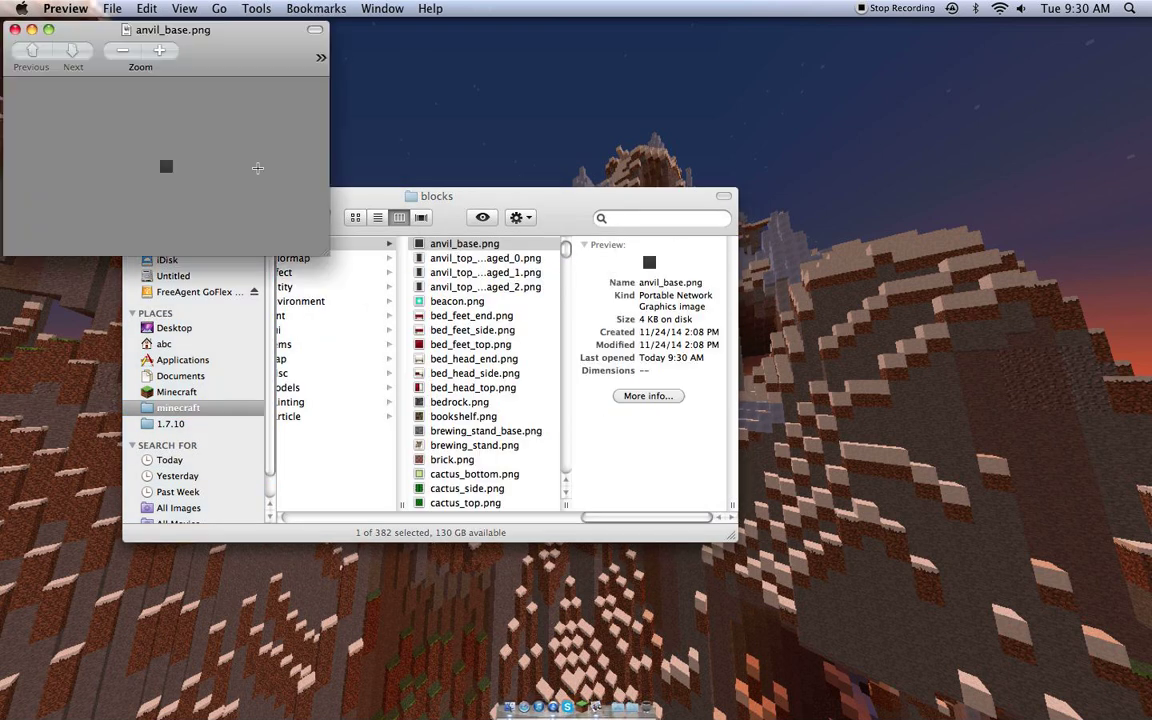
click(14, 30)
scroll(442, 334, down, 15)
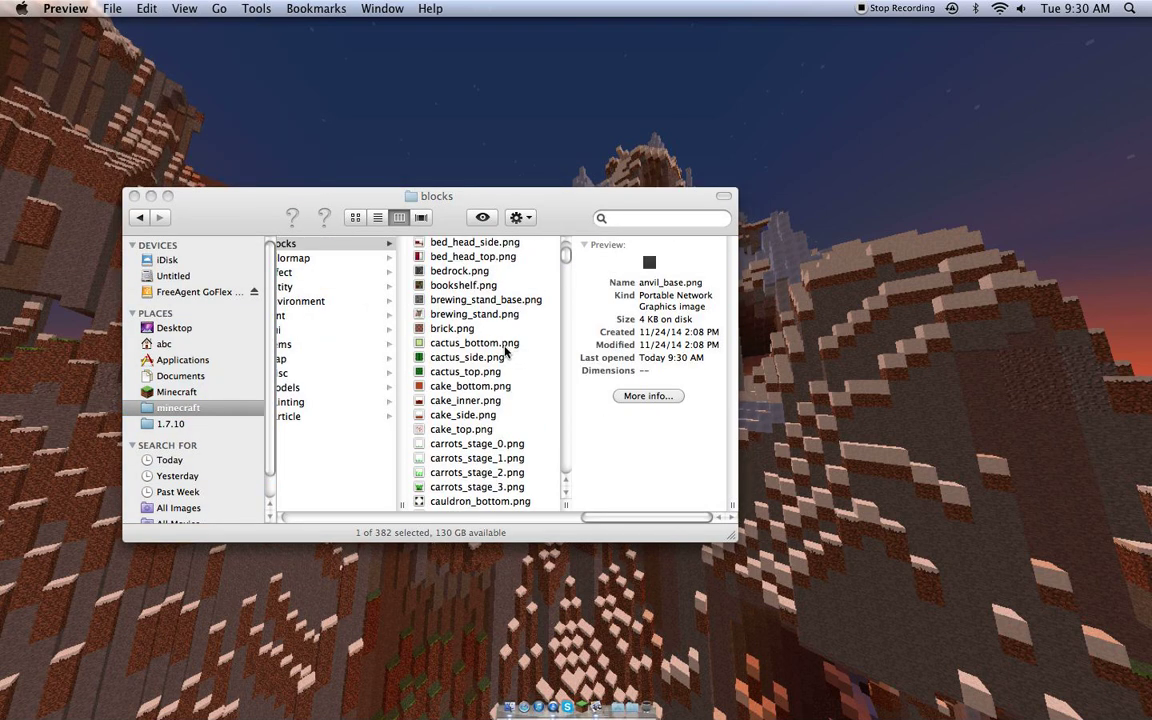
scroll(508, 316, down, 10)
scroll(508, 316, up, 5)
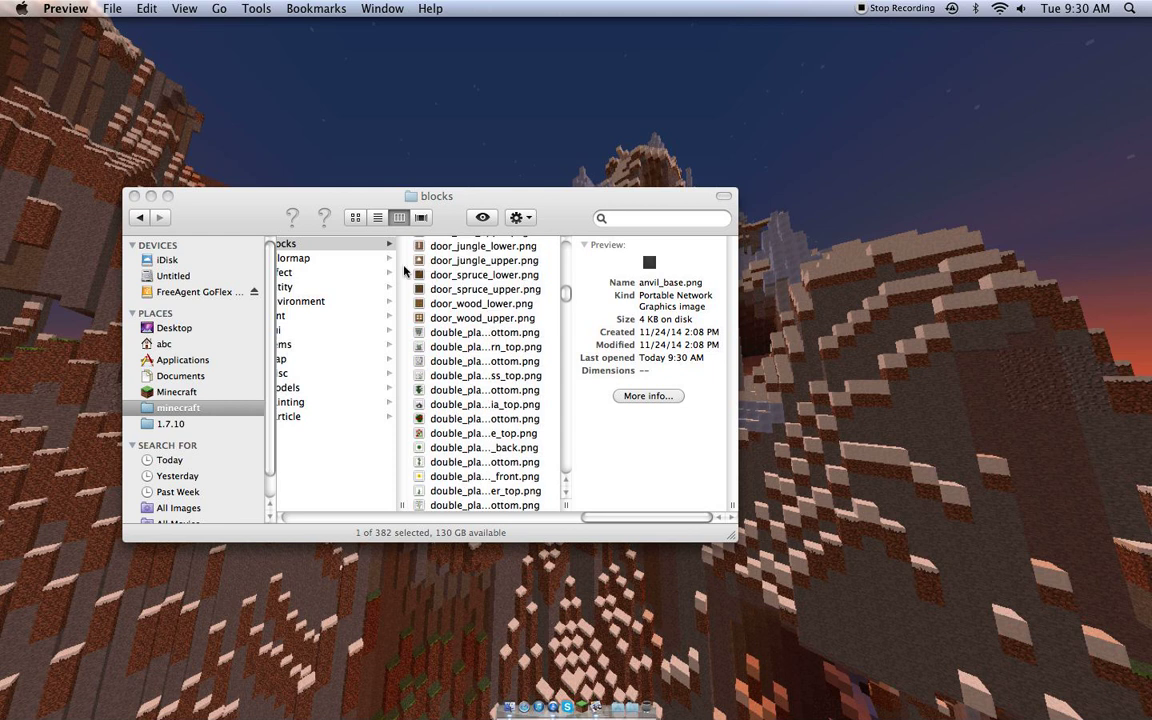
drag(391, 196, 483, 192)
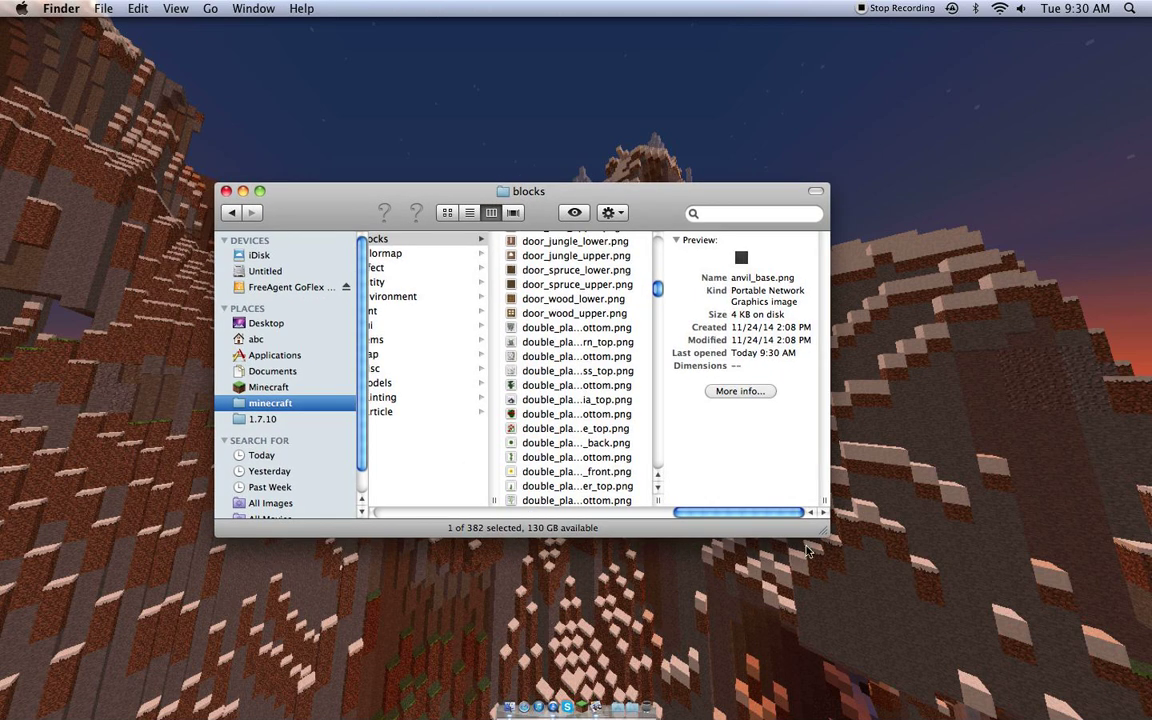
- Return the column view to versions > 1.8.1 and close the Finder window
scroll(651, 513, left, 3)
drag(651, 513, 341, 470)
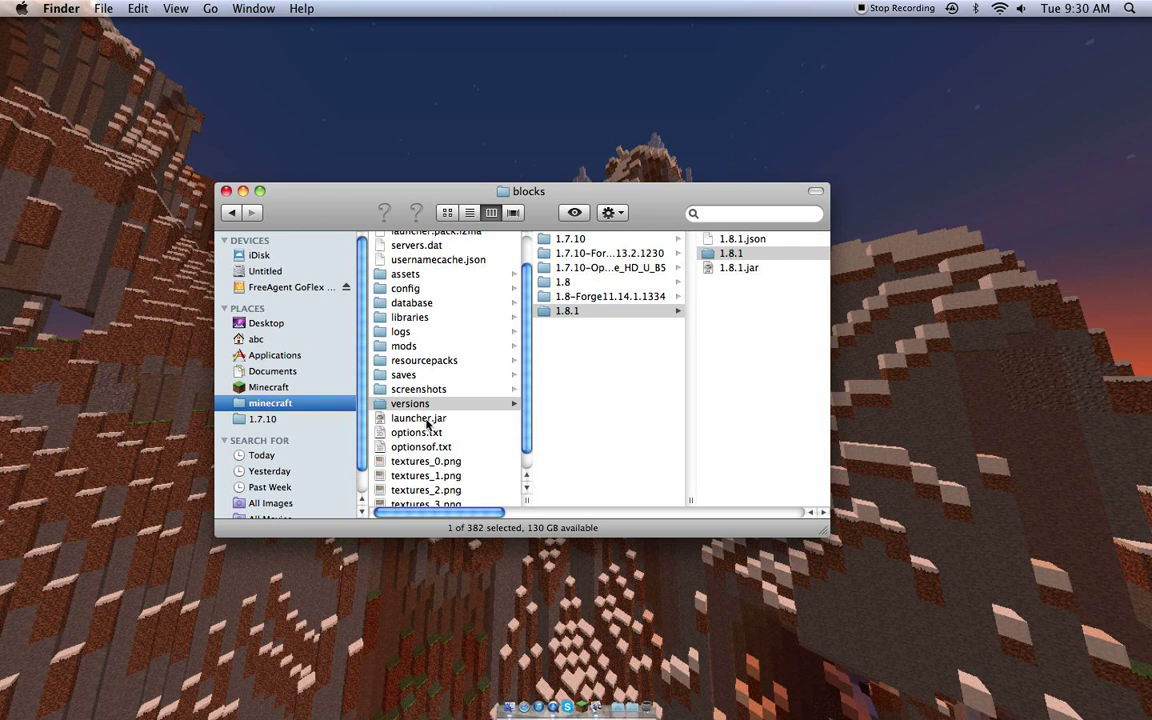
key(Right)
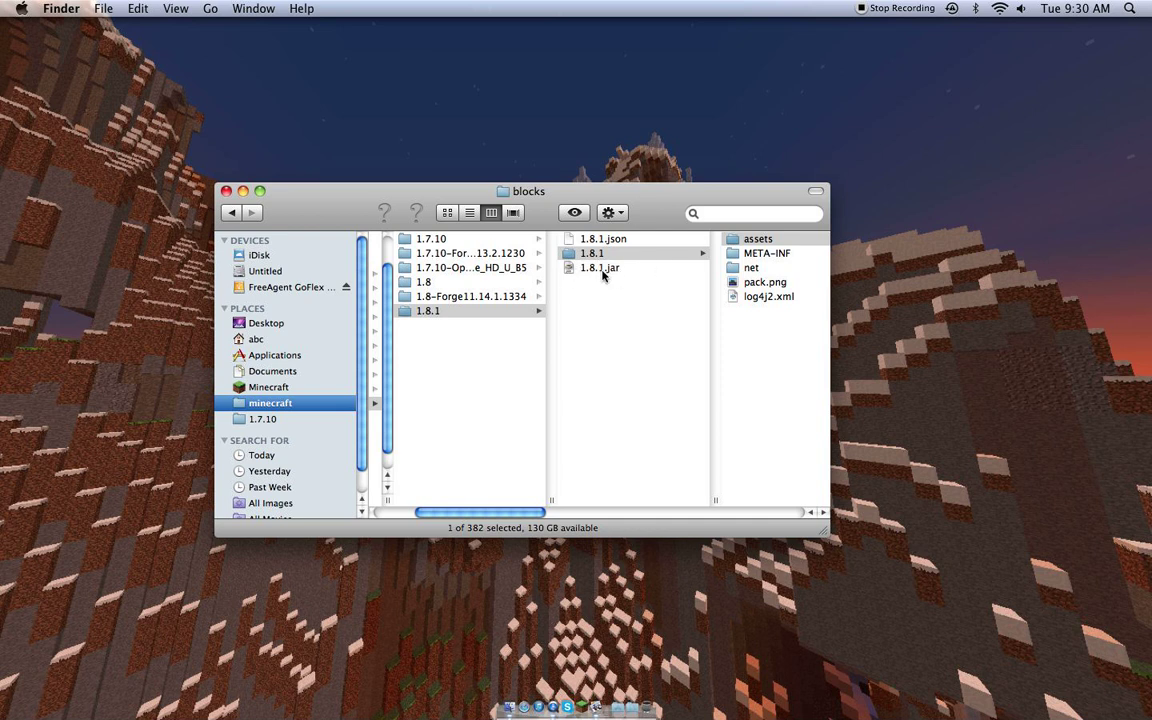
drag(506, 512, 500, 444)
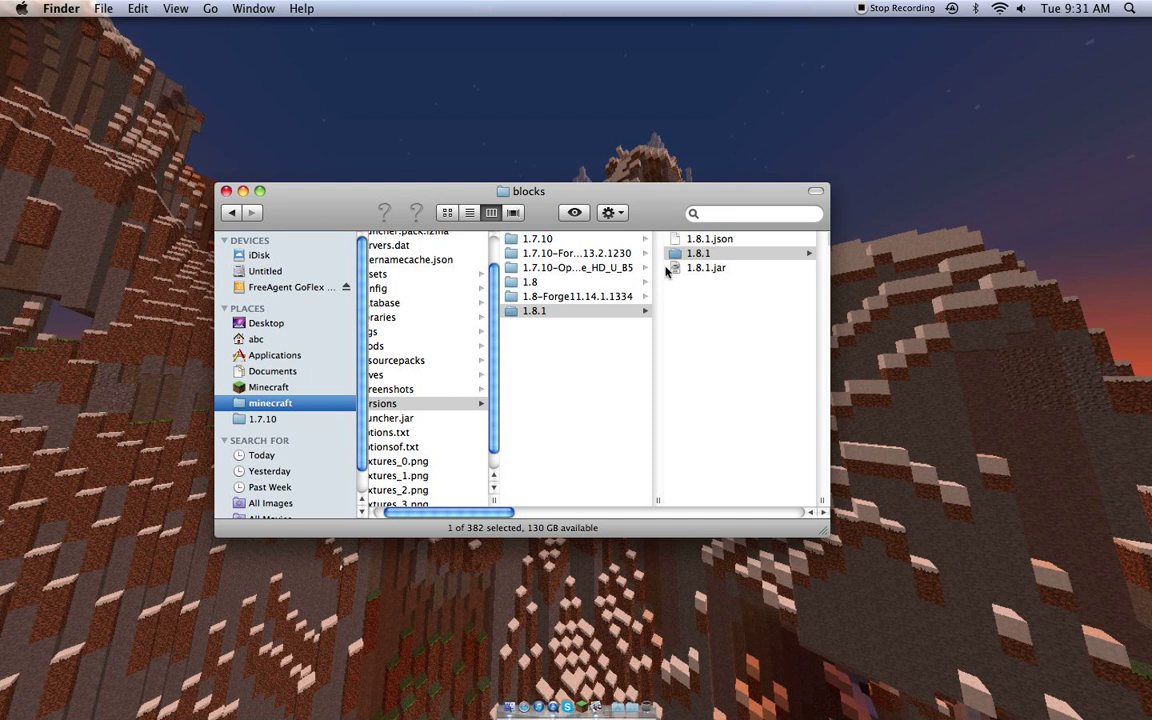
mouse_move(480, 512)
mouse_down()
mouse_move(738, 512)
mouse_move(480, 514)
mouse_up()
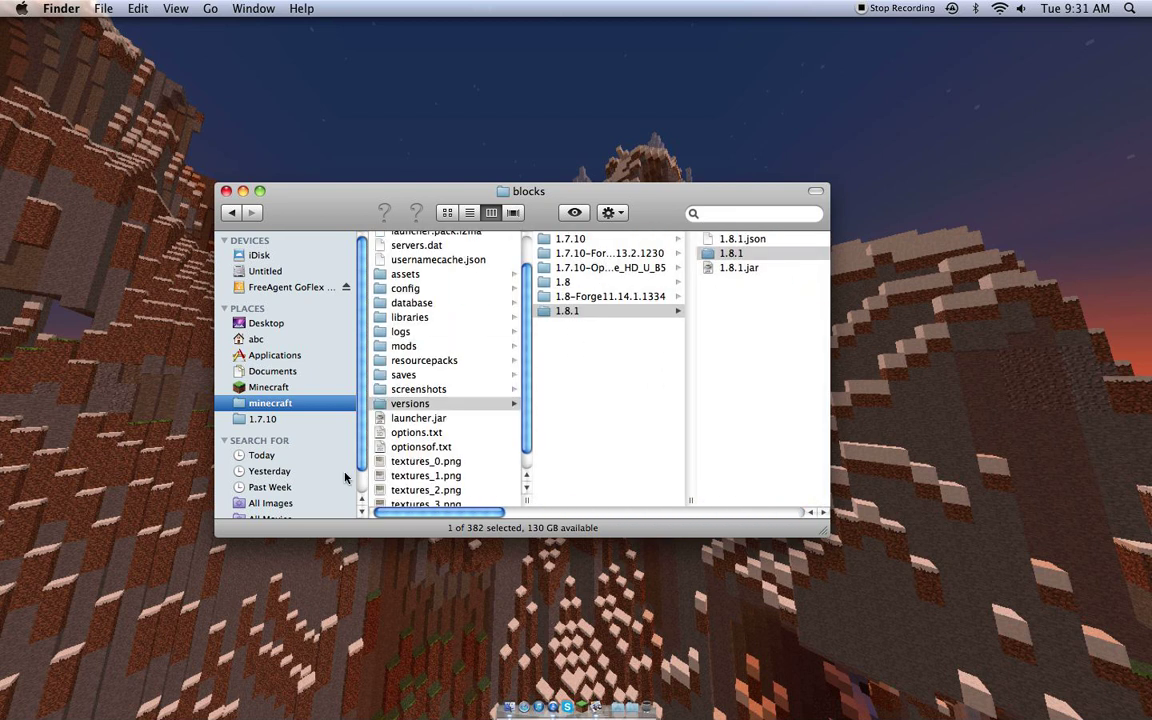
click(226, 189)
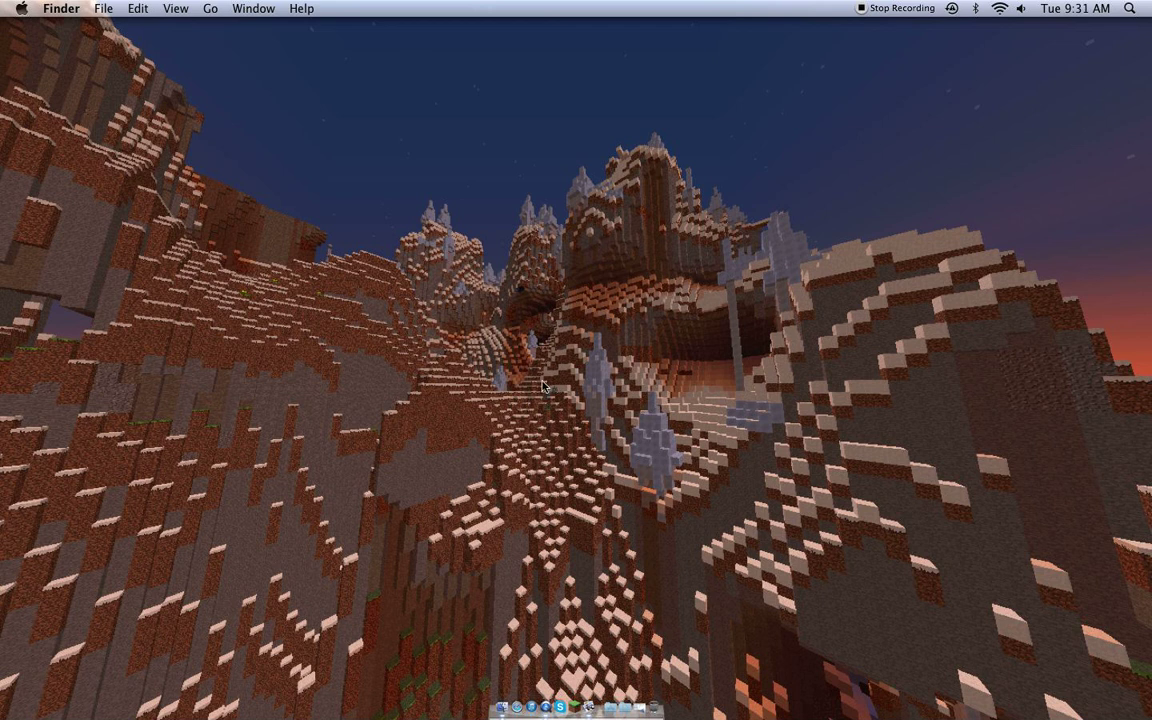